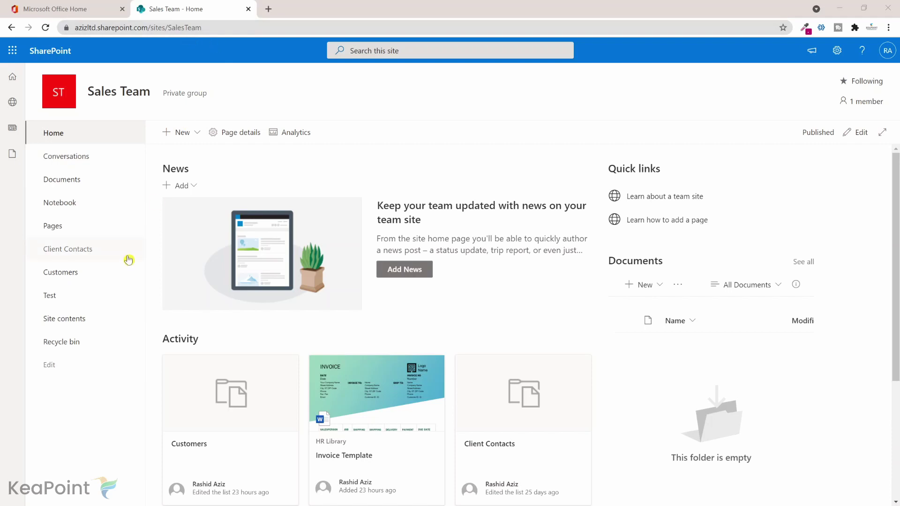
Step: Go to the Sales Team site's Site contents page from the left navigation
{"action": "left_click", "coordinate": [83, 318]}
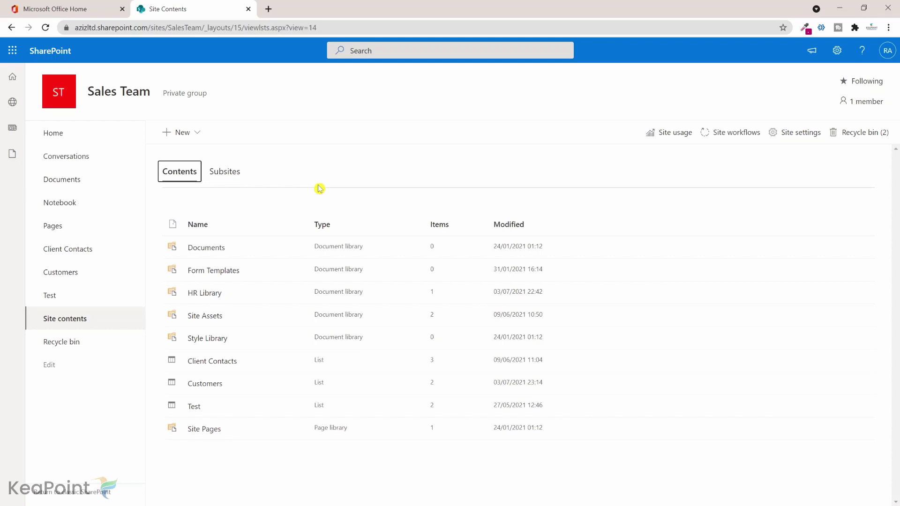
Step: Look through the New menu's options on Site contents without creating anything
{"action": "left_click", "coordinate": [199, 133]}
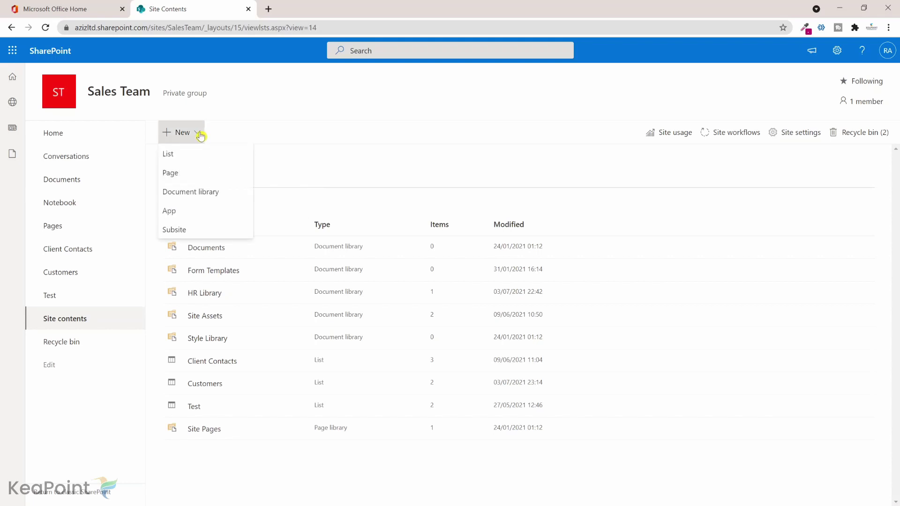
{"action": "left_click", "coordinate": [222, 201]}
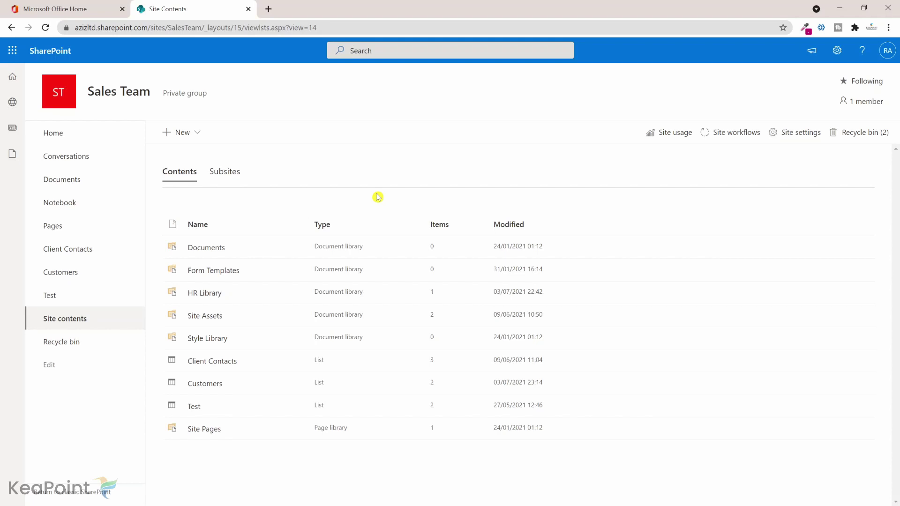
Step: From the Office 365 home page, launch Power Automate to start a new flow
{"action": "left_click", "coordinate": [77, 9]}
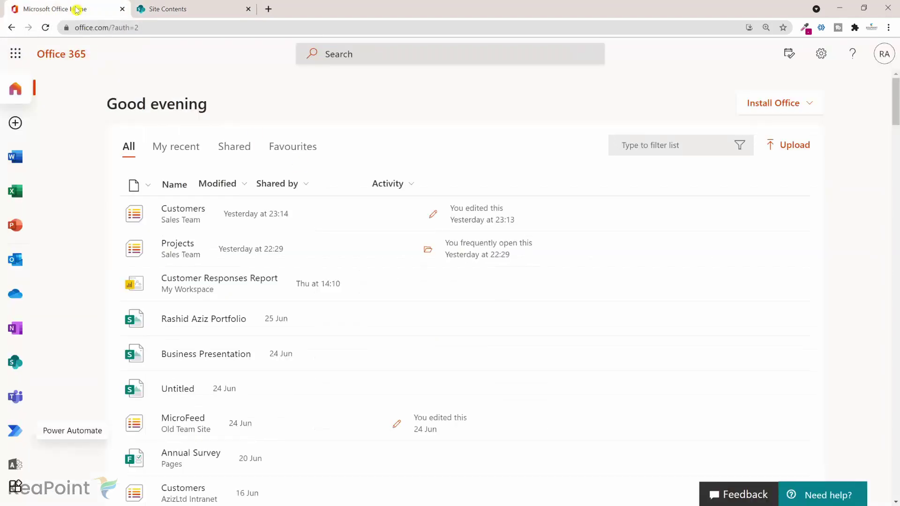
{"action": "scroll", "coordinate": [19, 358], "scroll_direction": "down", "scroll_amount": 2}
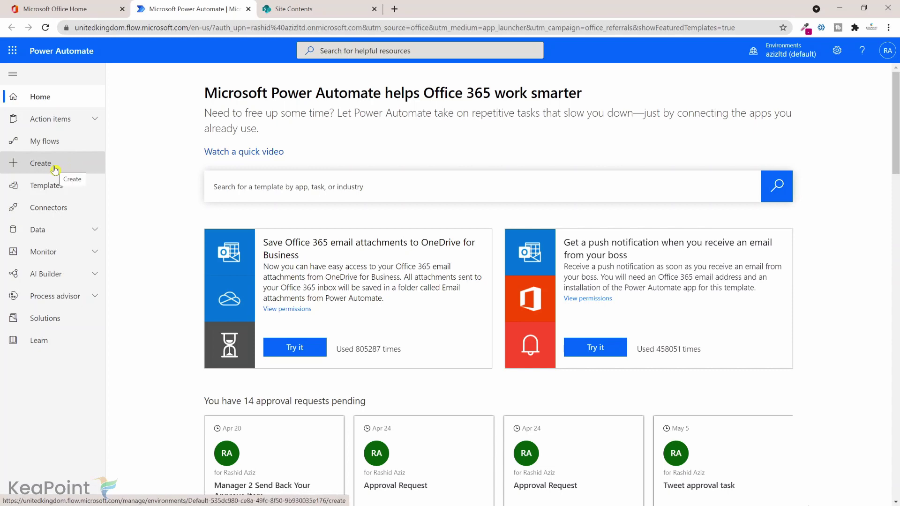
{"action": "left_click", "coordinate": [55, 168]}
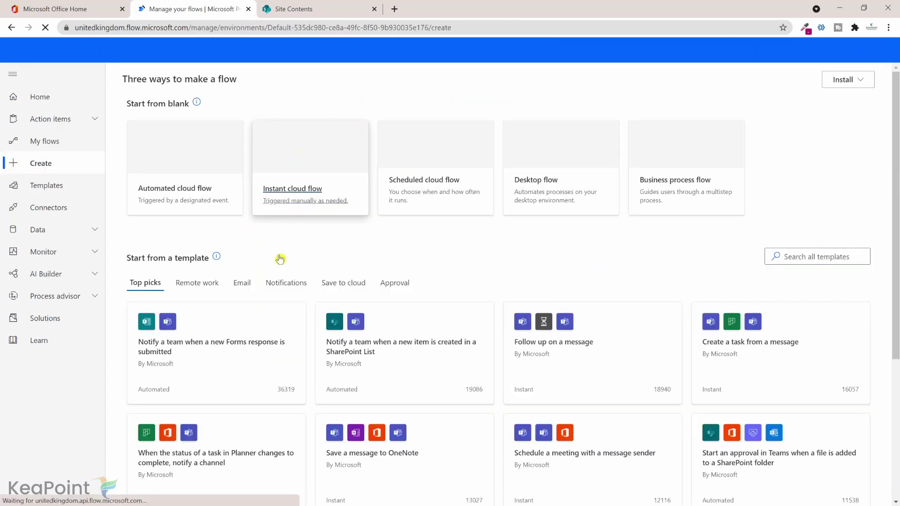
Step: Create an instant cloud flow named 'Create Library' triggered by Manually trigger a flow
{"action": "left_click", "coordinate": [334, 170]}
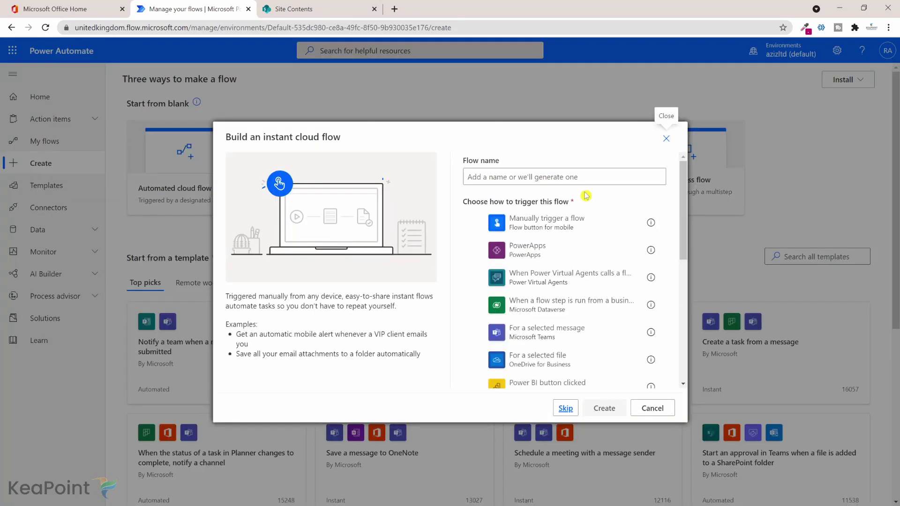
{"action": "left_click", "coordinate": [536, 178]}
{"action": "type", "text": "Create Library"}
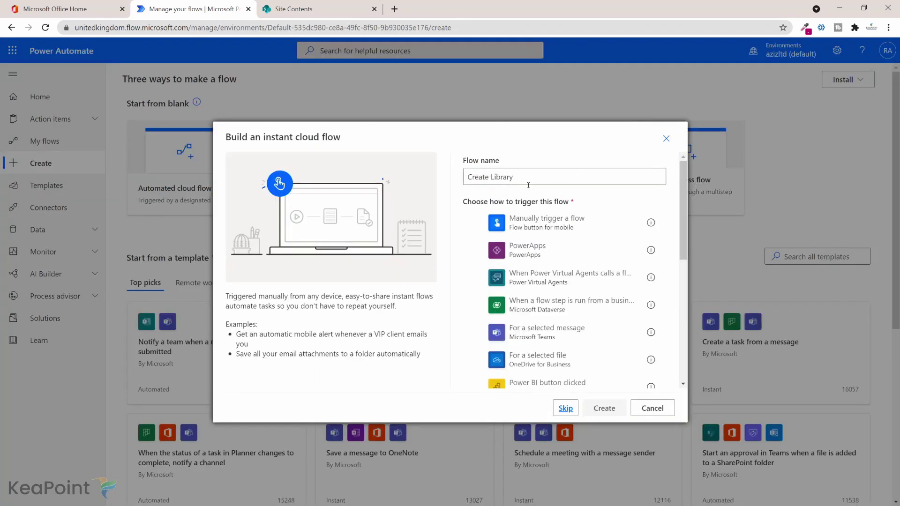
{"action": "left_click", "coordinate": [575, 226]}
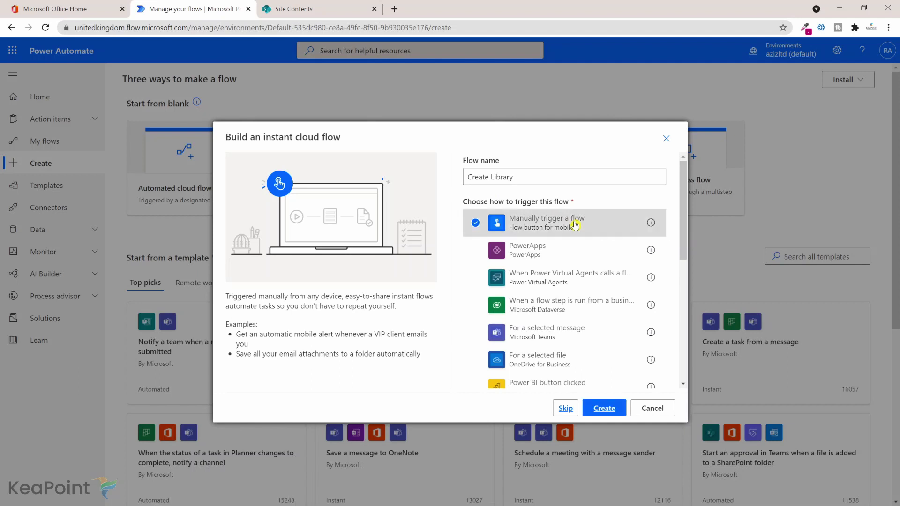
{"action": "left_click", "coordinate": [604, 410]}
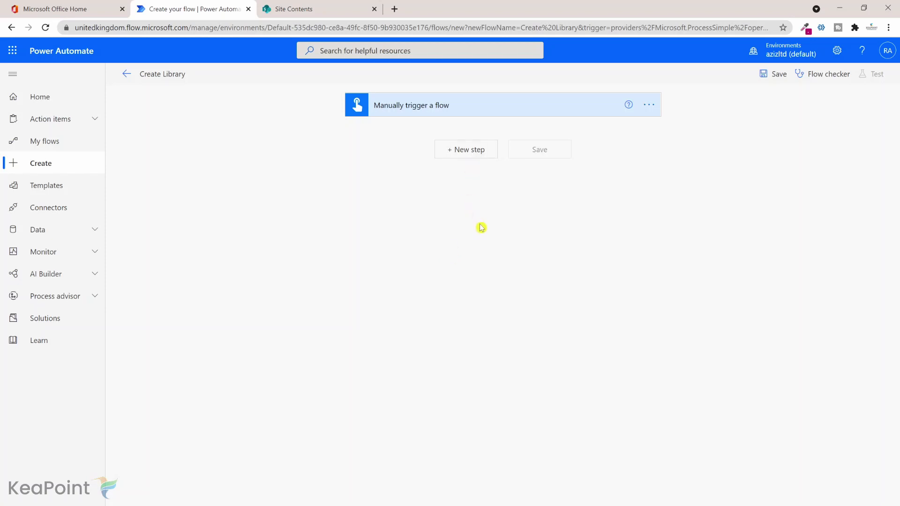
Step: Add a Send an HTTP request to SharePoint action found by searching 'send http'
{"action": "left_click", "coordinate": [476, 154]}
{"action": "type", "text": "send http"}
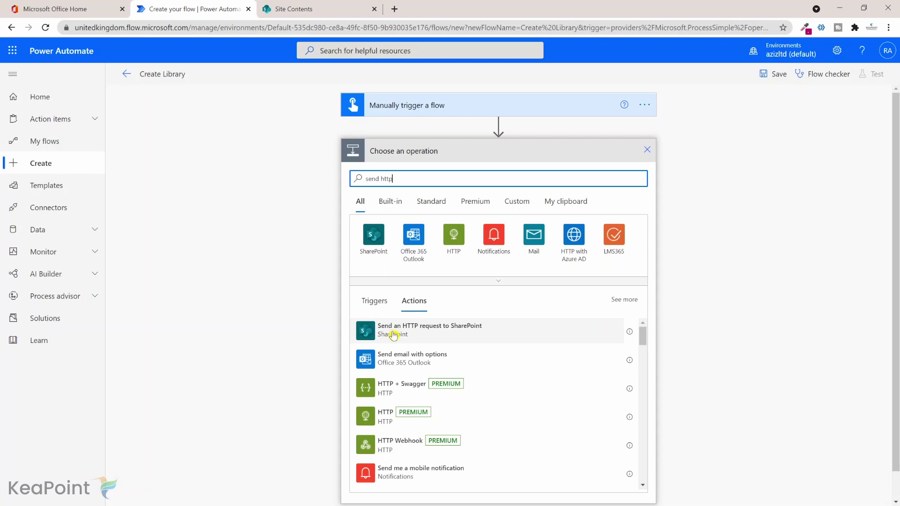
{"action": "left_click", "coordinate": [429, 332]}
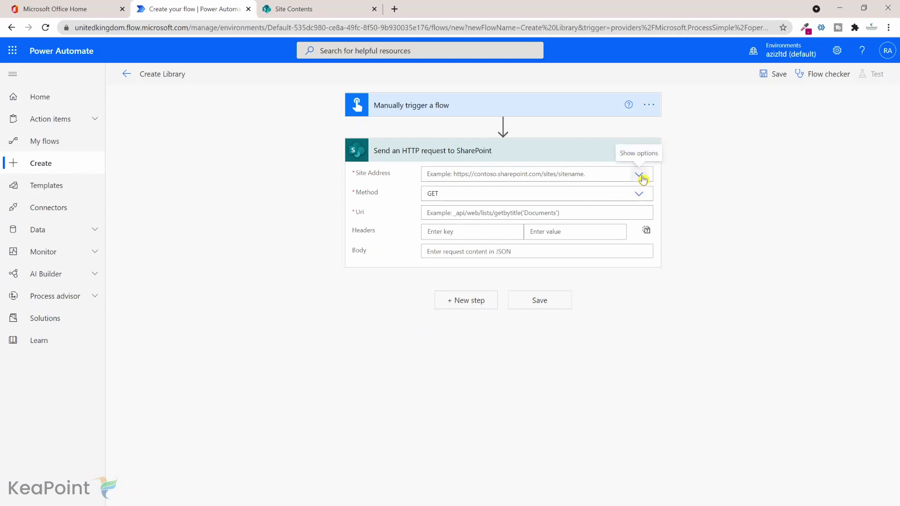
Step: Point the HTTP action at the Sales Team site using the POST method
{"action": "left_click", "coordinate": [640, 175]}
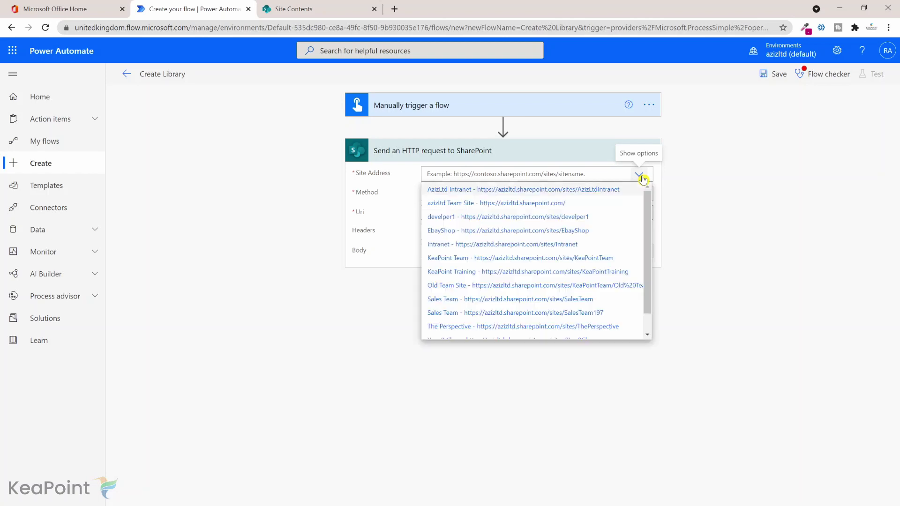
{"action": "scroll", "coordinate": [600, 257], "scroll_direction": "down", "scroll_amount": 2}
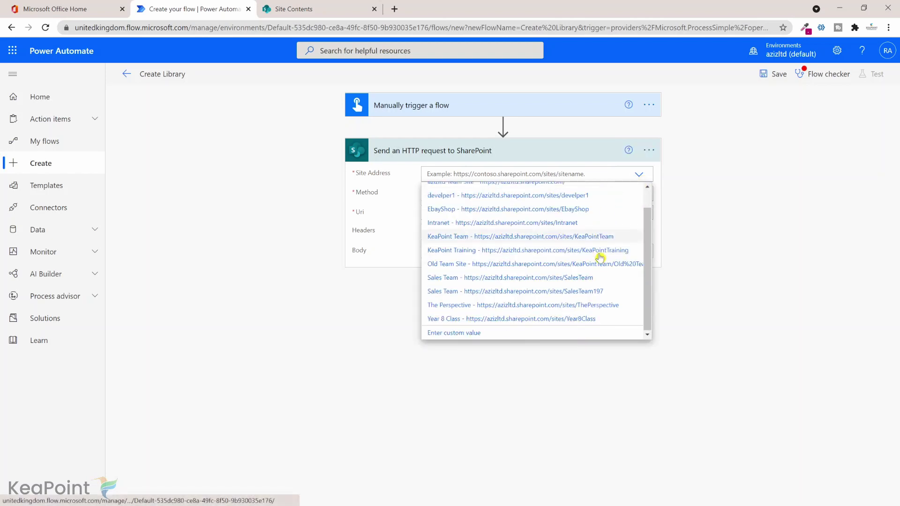
{"action": "left_click", "coordinate": [602, 282]}
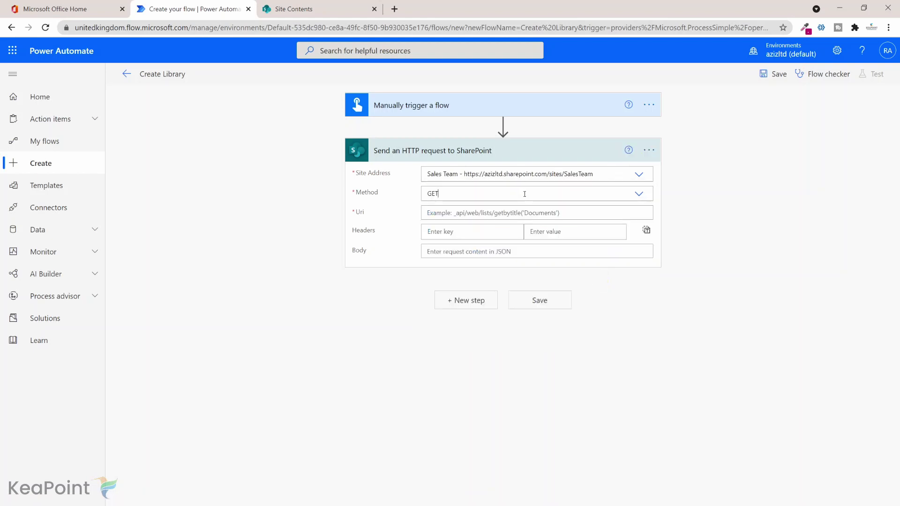
{"action": "left_click", "coordinate": [524, 194]}
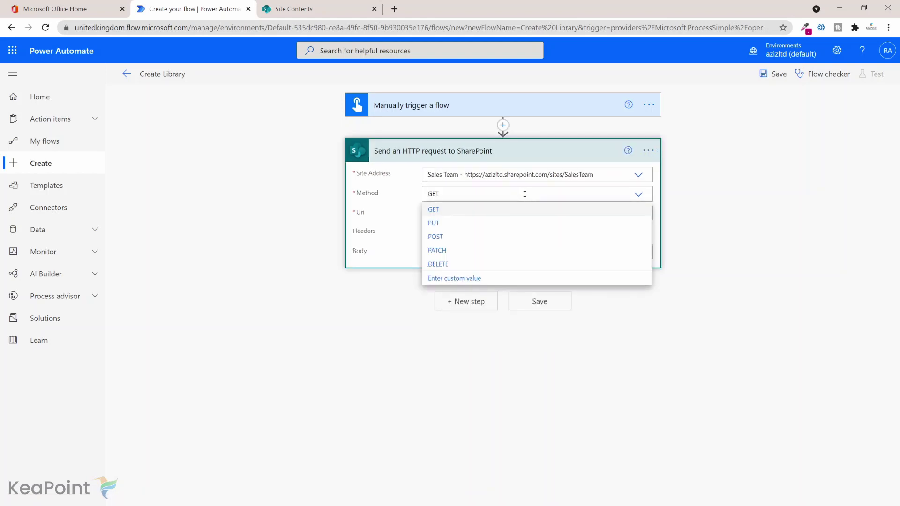
{"action": "left_click", "coordinate": [443, 237]}
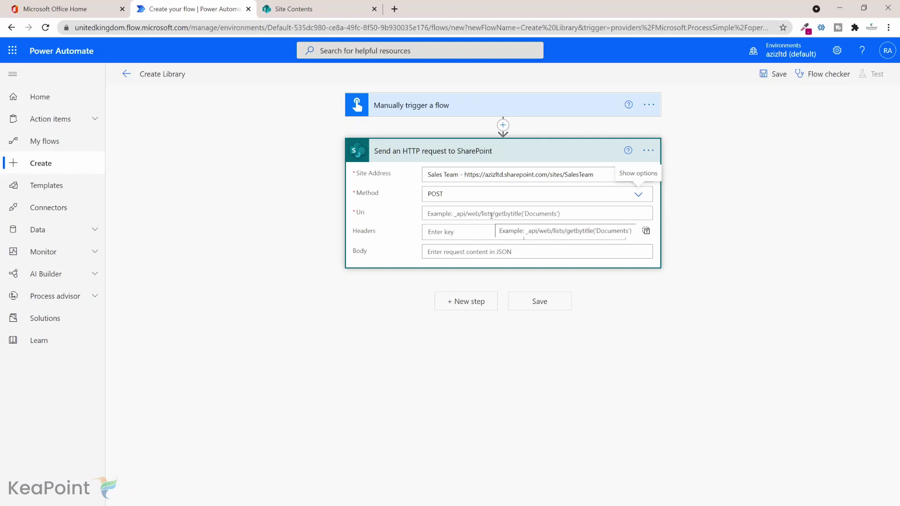
{"action": "left_click", "coordinate": [448, 214]}
Step: Set Uri to _api/web/lists/ and add header content-type: application/json;odata=verbose
{"action": "type", "text": "_api/web"}
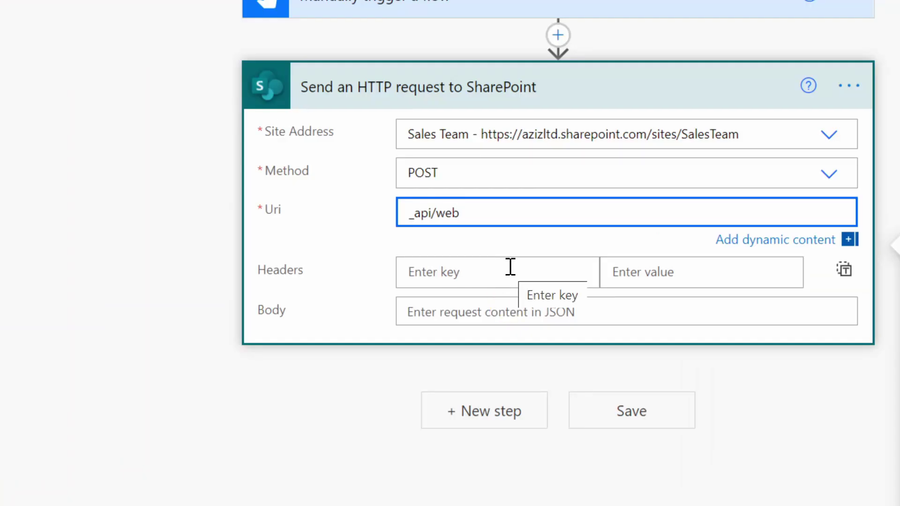
{"action": "type", "text": "/lists"}
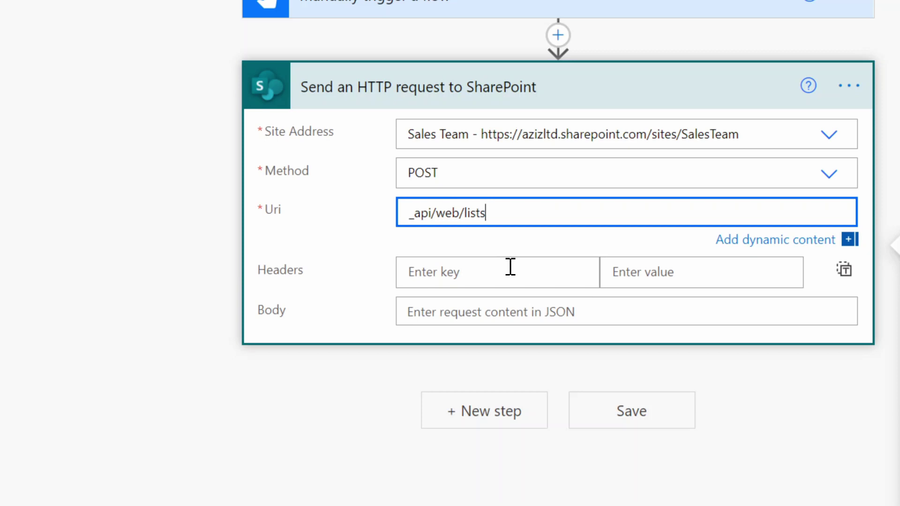
{"action": "type", "text": "/"}
{"action": "left_click", "coordinate": [510, 267]}
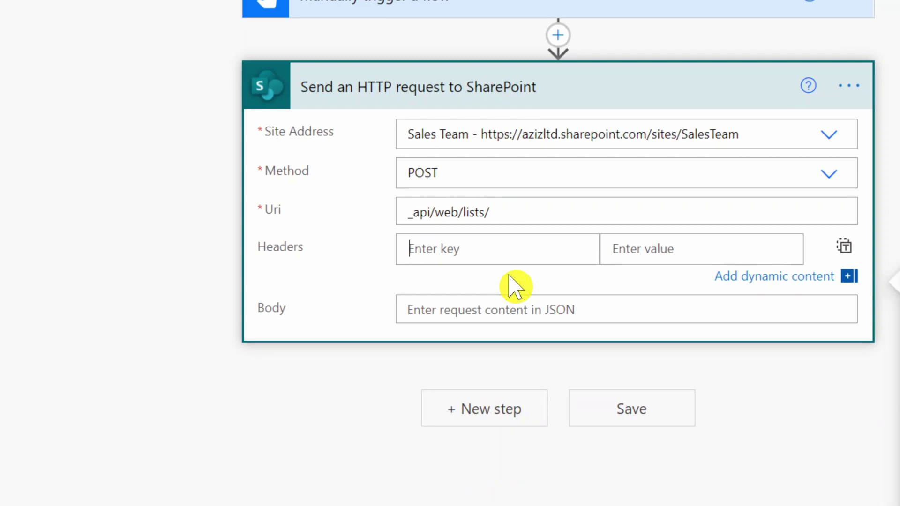
{"action": "type", "text": "content-type:"}
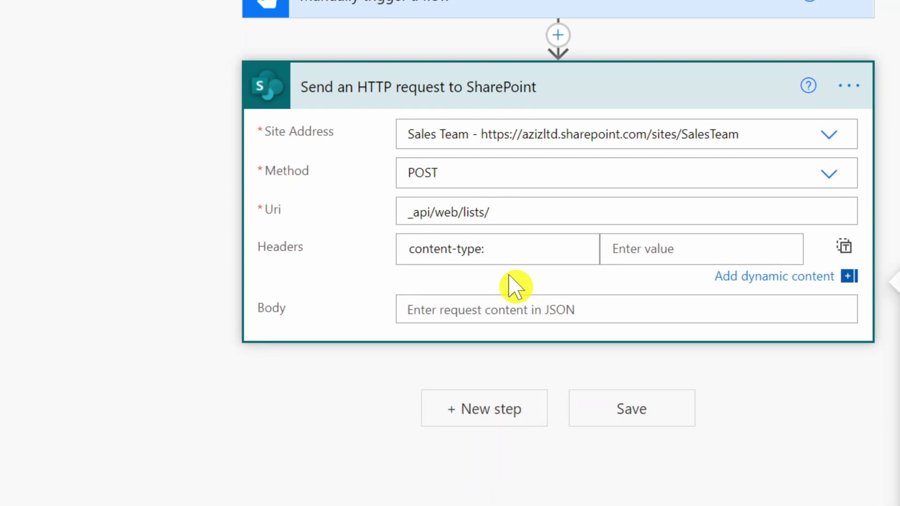
{"action": "left_click", "coordinate": [698, 249]}
{"action": "type", "text": "application"}
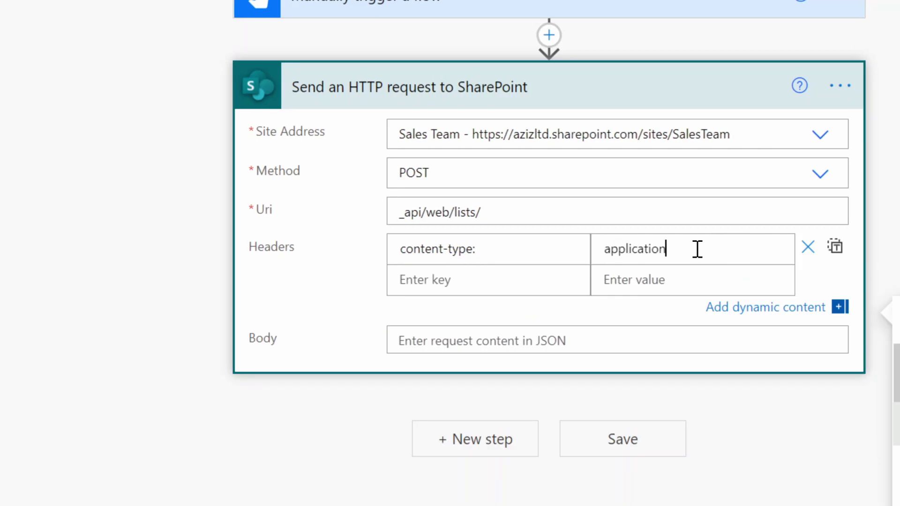
{"action": "type", "text": "/json;odata=verbose"}
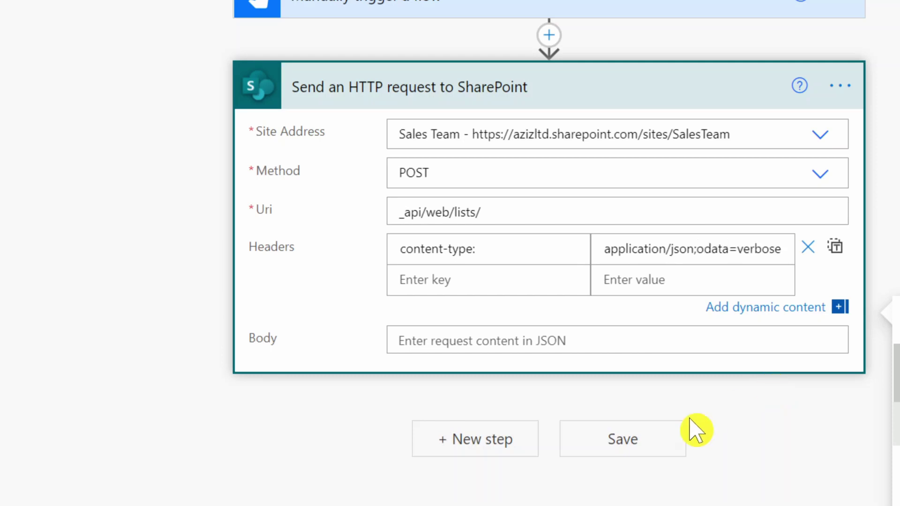
{"action": "scroll", "coordinate": [692, 428], "scroll_direction": "down", "scroll_amount": 1}
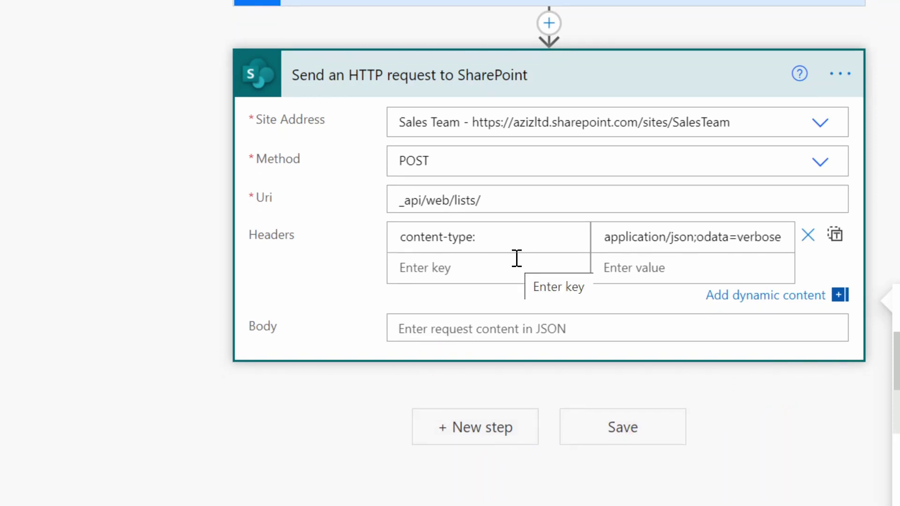
{"action": "scroll", "coordinate": [516, 258], "scroll_direction": "down", "scroll_amount": 1}
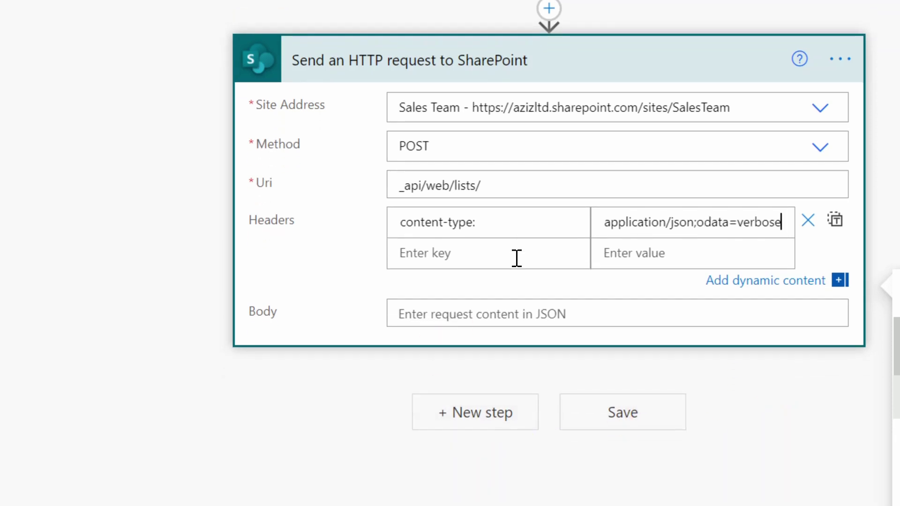
Step: Start the Body JSON with braces and a "BaseTemplate": 101 property
{"action": "left_click", "coordinate": [402, 313]}
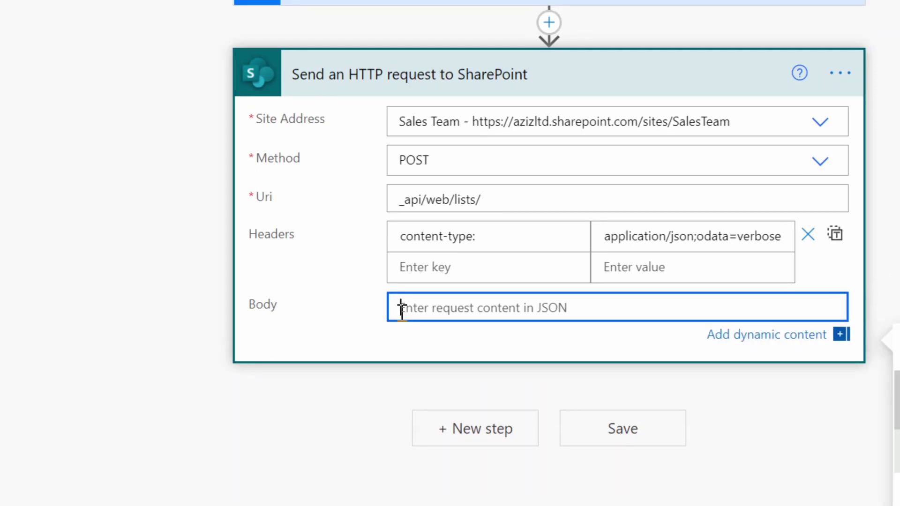
{"action": "type", "text": "{"}
{"action": "key", "text": "Return"}
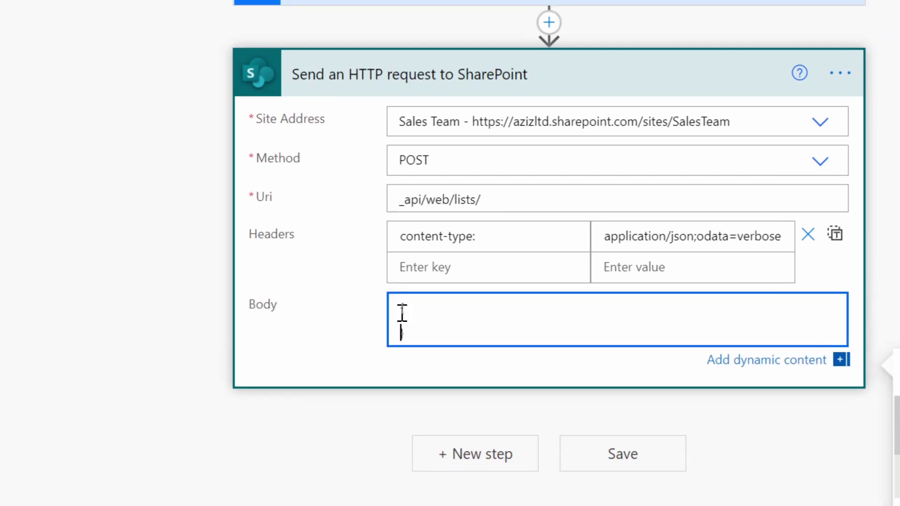
{"action": "key", "text": "Return"}
{"action": "type", "text": "}"}
{"action": "left_click", "coordinate": [440, 324]}
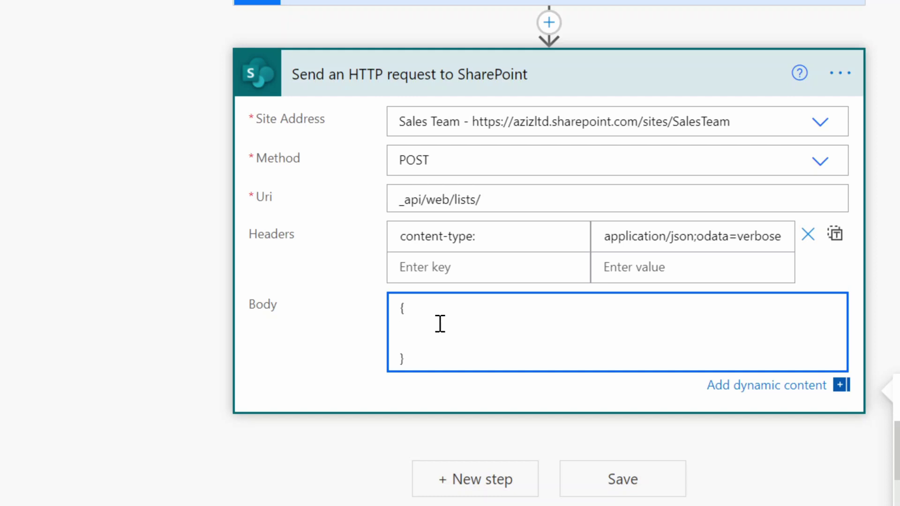
{"action": "type", "text": "\""}
{"action": "type", "text": "BaseTemplate\""}
{"action": "type", "text": ": 1"}
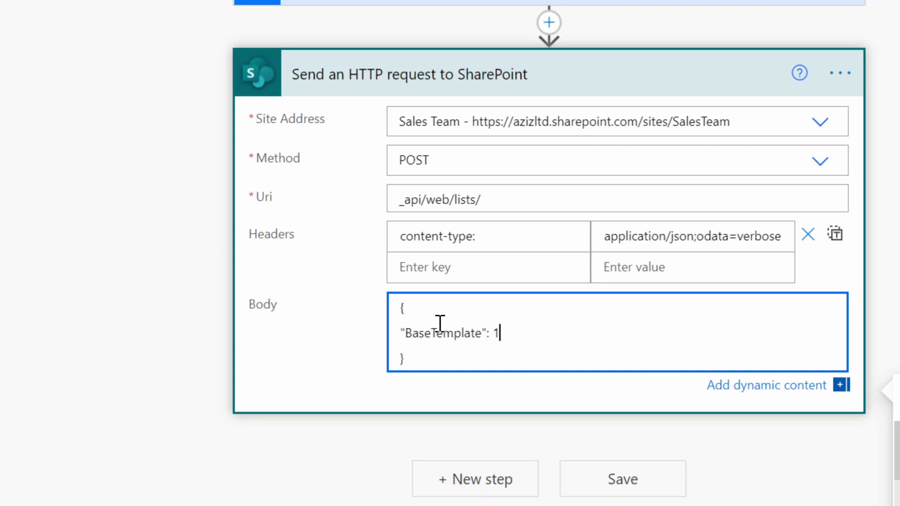
{"action": "type", "text": "01,"}
{"action": "key", "text": "Return"}
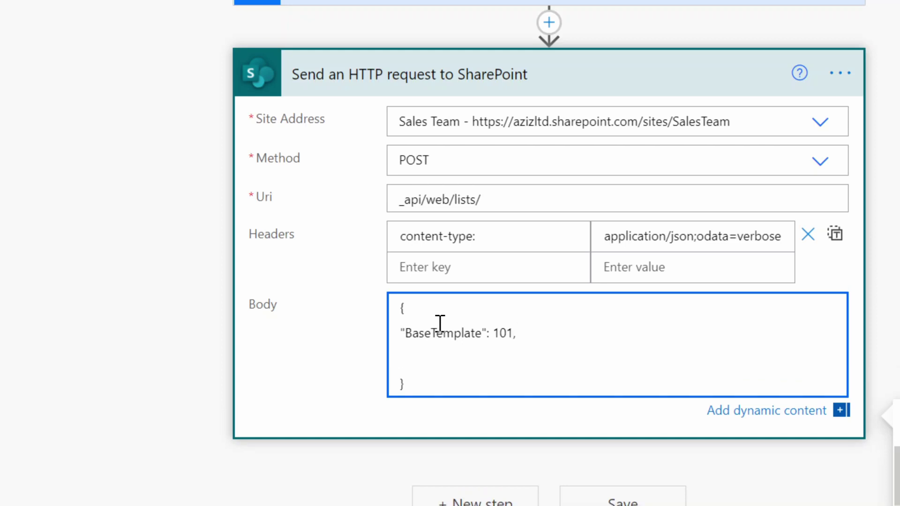
Step: Add "Description": "This is a library to store invoice" to the Body JSON
{"action": "type", "text": "\"Description\""}
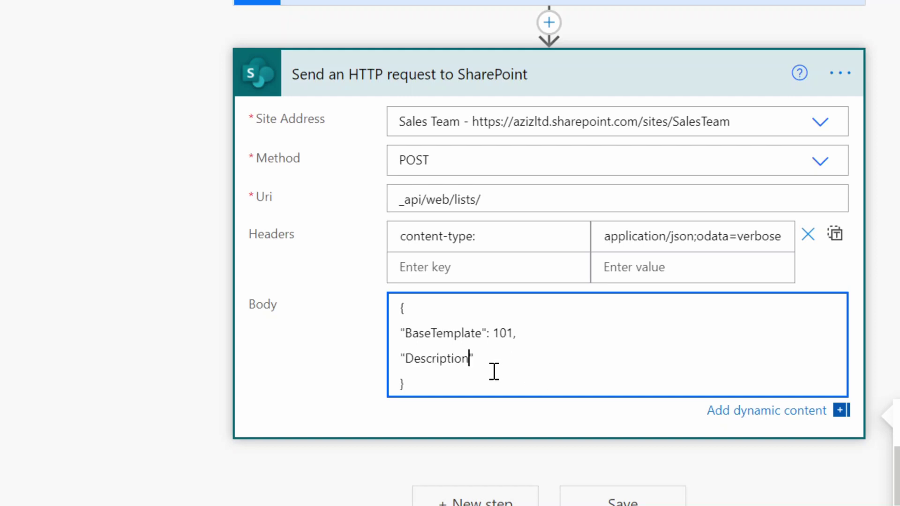
{"action": "left_click", "coordinate": [491, 357]}
{"action": "type", "text": ": \"\""}
{"action": "key", "text": "Left"}
{"action": "type", "text": "This is a library to store invoice"}
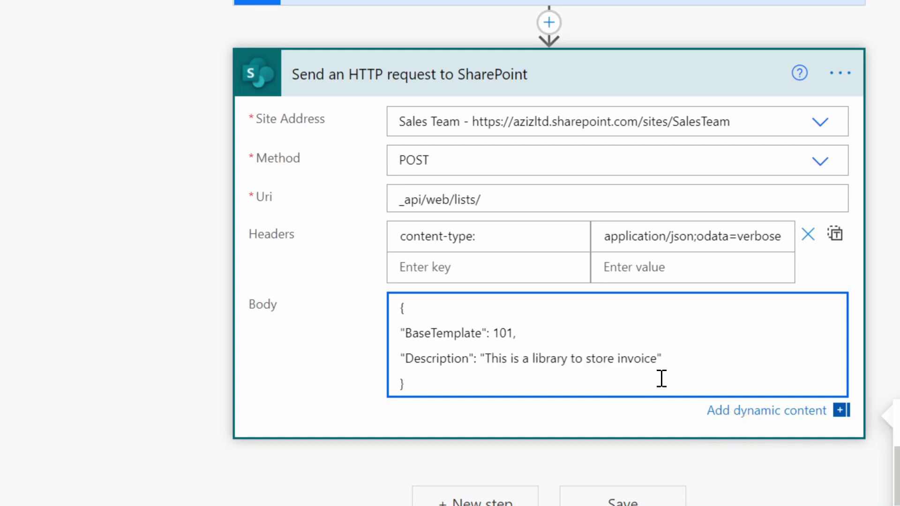
{"action": "type", "text": ","}
{"action": "key", "text": "Return"}
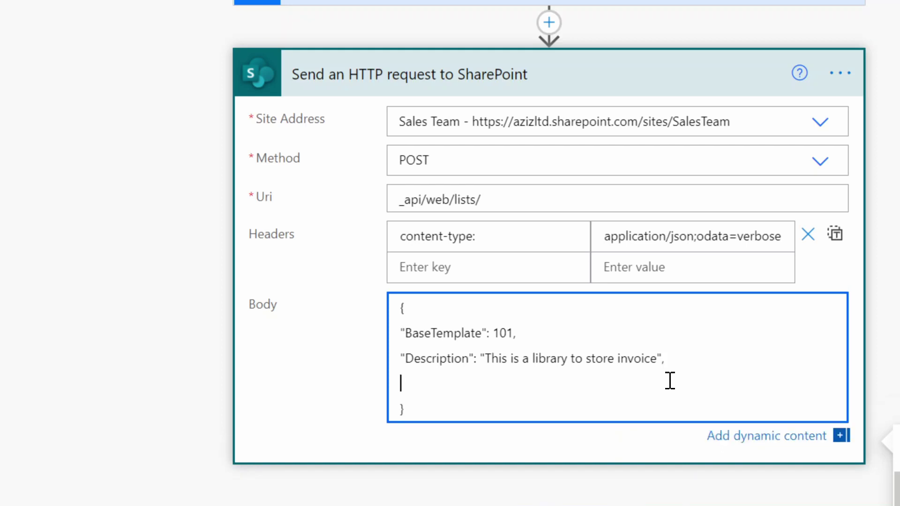
Step: Add "Title": "Invoices" as the final Body property
{"action": "type", "text": "\"\""}
{"action": "key", "text": "Left"}
{"action": "type", "text": "Title"}
{"action": "key", "text": "Right"}
{"action": "type", "text": ": \"\""}
{"action": "key", "text": "Left"}
{"action": "type", "text": "Invoices"}
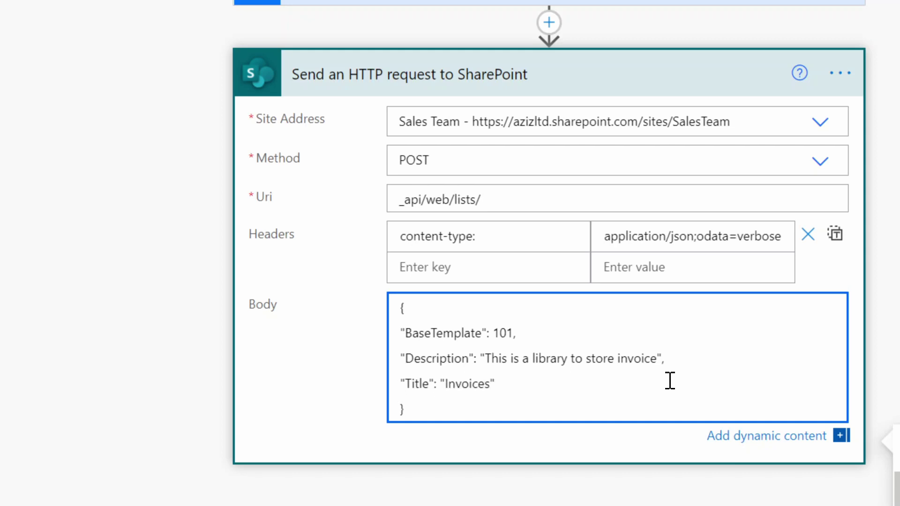
{"action": "left_click", "coordinate": [295, 366]}
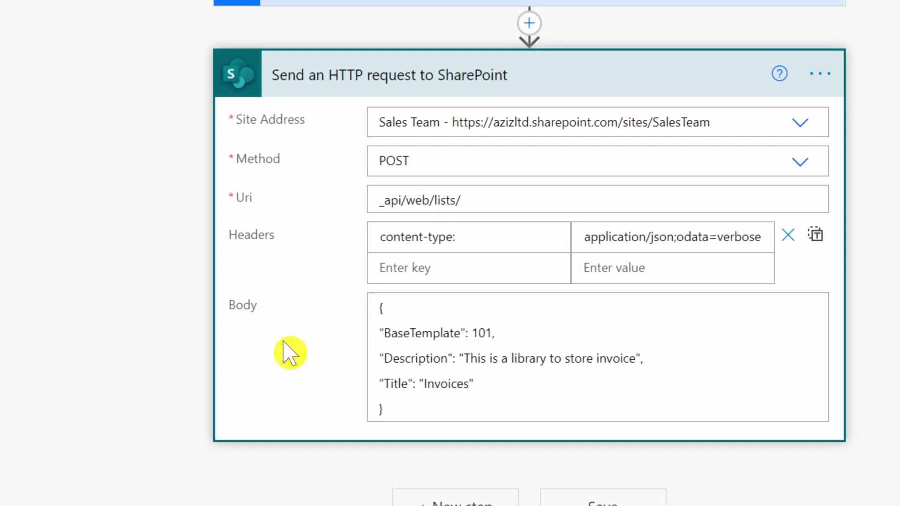
Step: Insert the missing comma after 101, save the flow as 'Create Library - 2', then check site contents
{"action": "left_click", "coordinate": [492, 333]}
{"action": "type", "text": ","}
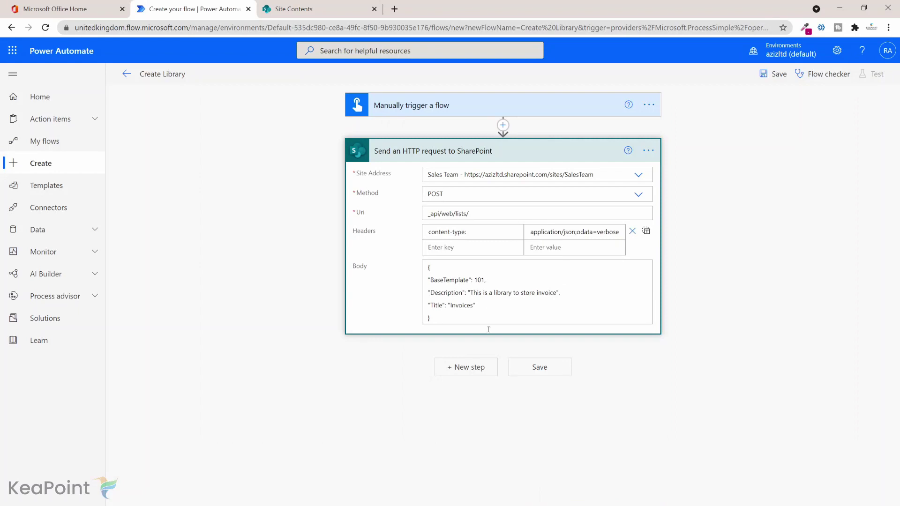
{"action": "left_click", "coordinate": [534, 368]}
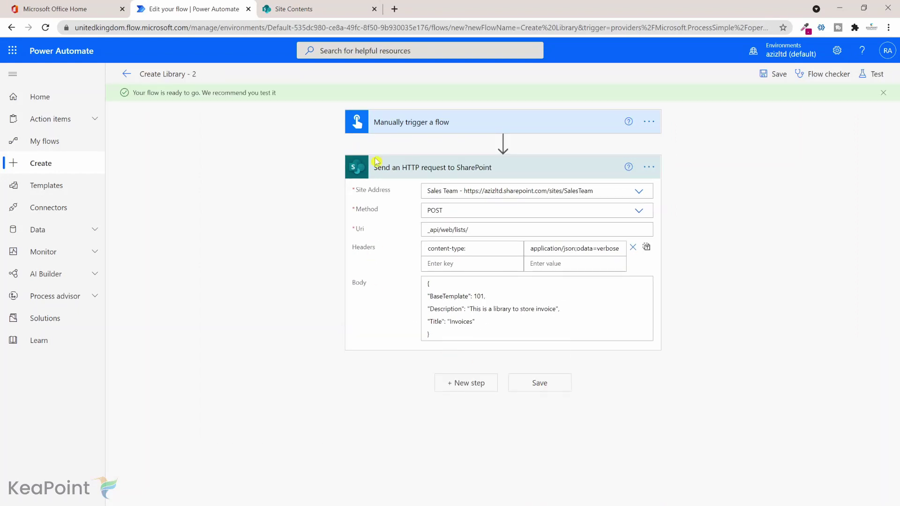
{"action": "left_click", "coordinate": [310, 5]}
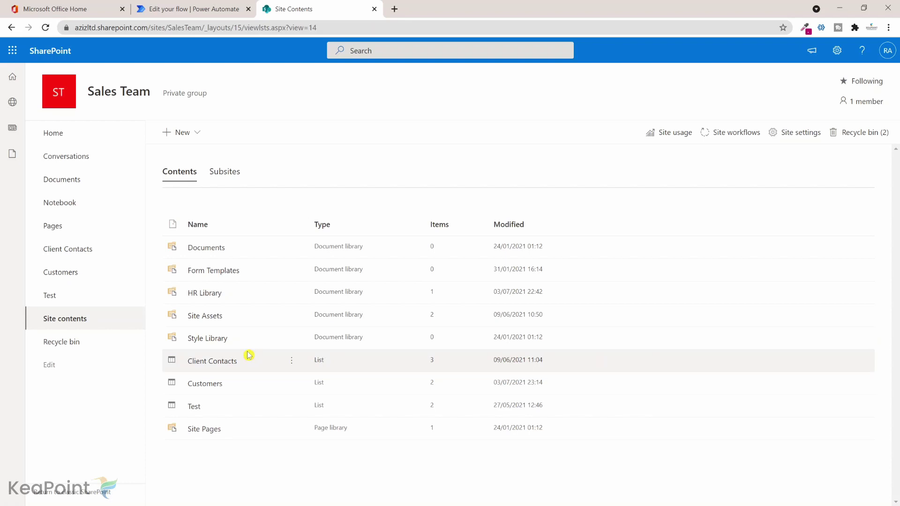
{"action": "left_click", "coordinate": [208, 10]}
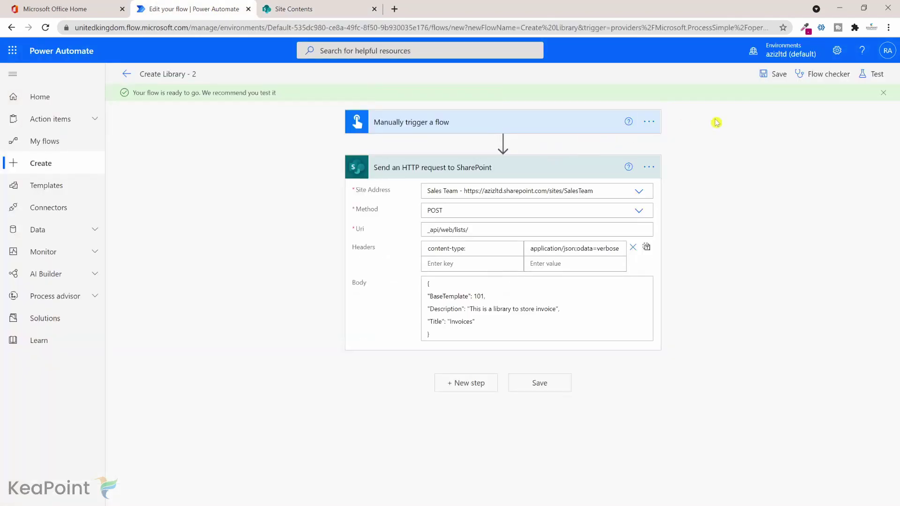
{"action": "left_click", "coordinate": [873, 75]}
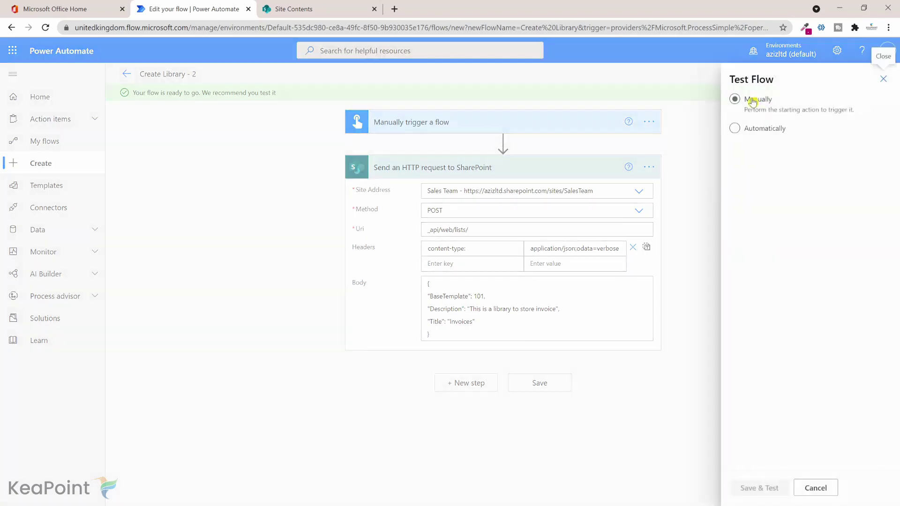
Step: Run a manual test of the flow with the SharePoint connection until it succeeds
{"action": "left_click", "coordinate": [752, 102]}
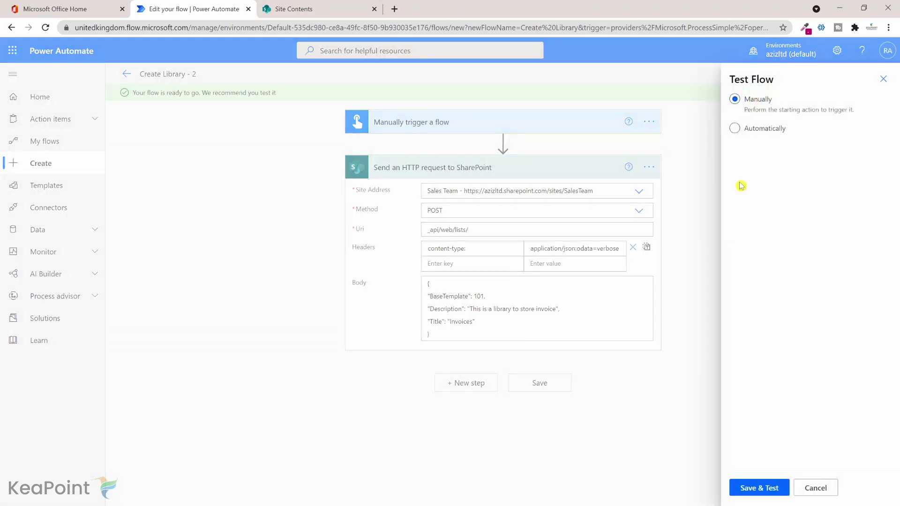
{"action": "left_click", "coordinate": [743, 488]}
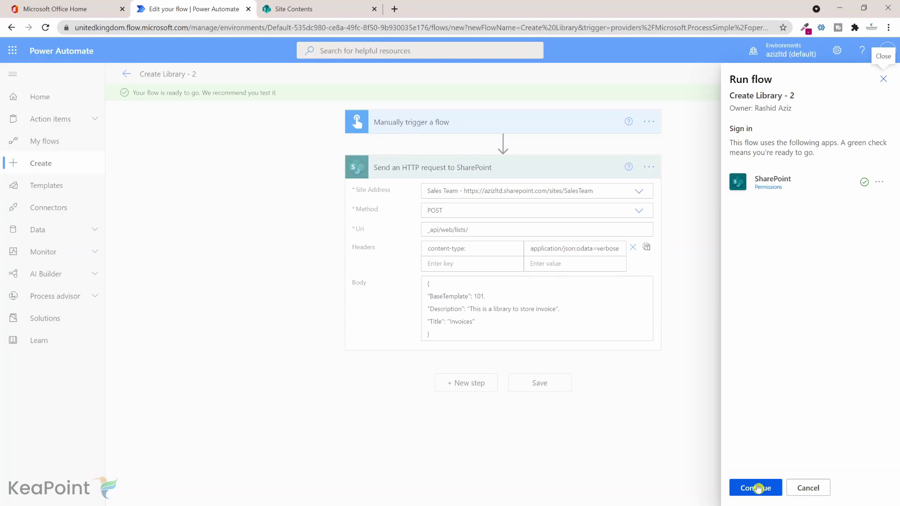
{"action": "left_click", "coordinate": [758, 488]}
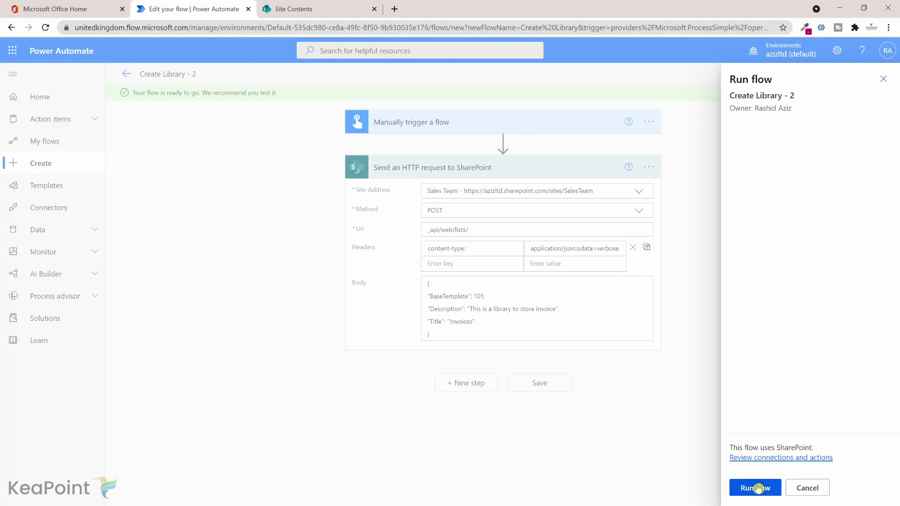
{"action": "left_click", "coordinate": [758, 489]}
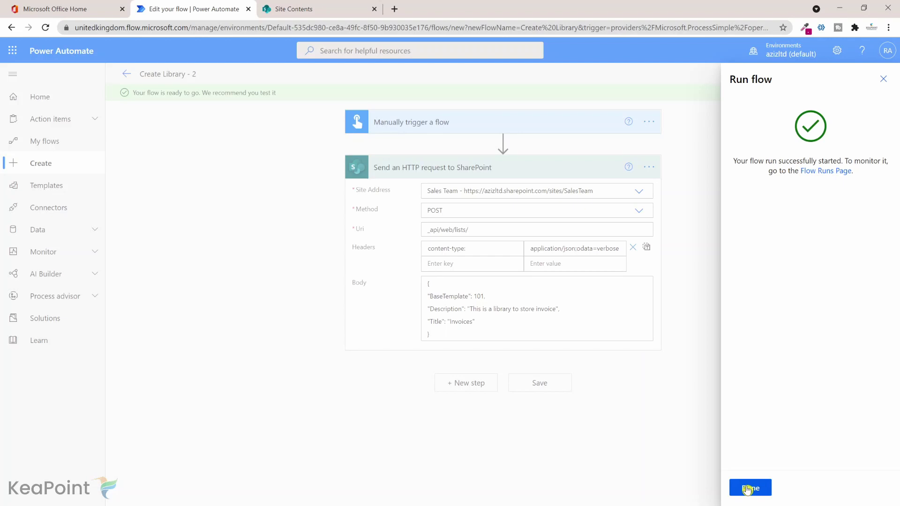
{"action": "left_click", "coordinate": [750, 488]}
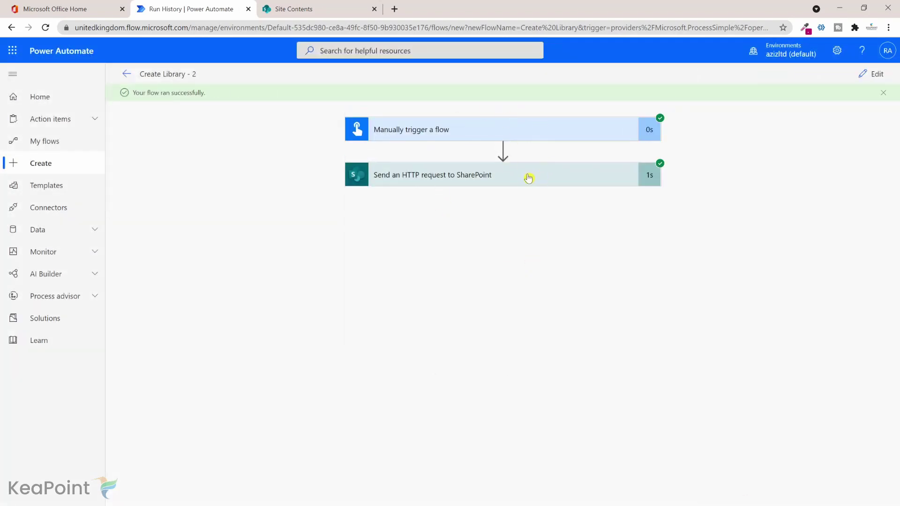
Step: Review the HTTP request step's inputs and outputs, then return to Sales Team site contents
{"action": "left_click", "coordinate": [545, 173]}
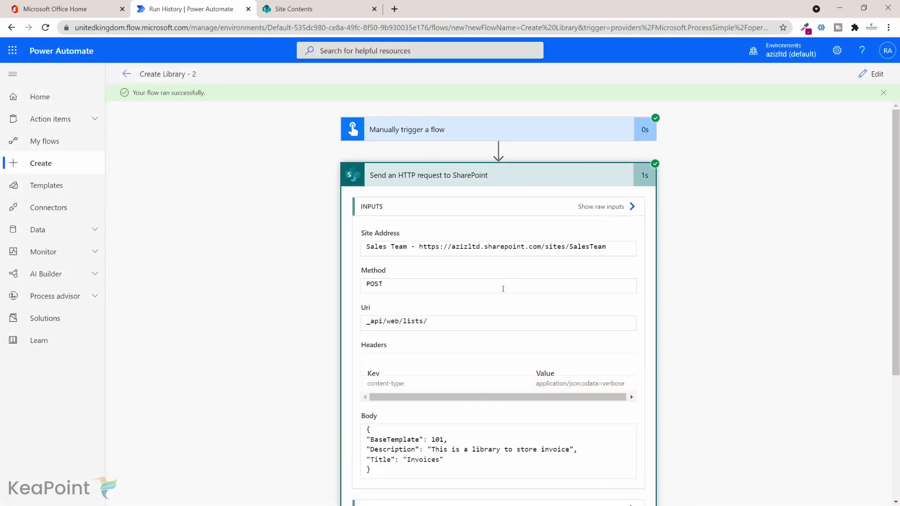
{"action": "scroll", "coordinate": [447, 350], "scroll_direction": "down", "scroll_amount": 4}
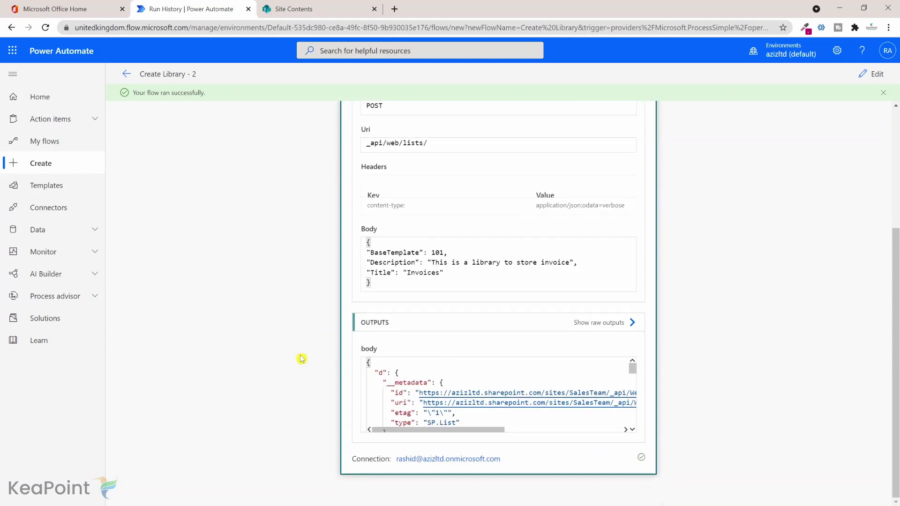
{"action": "left_click", "coordinate": [321, 7]}
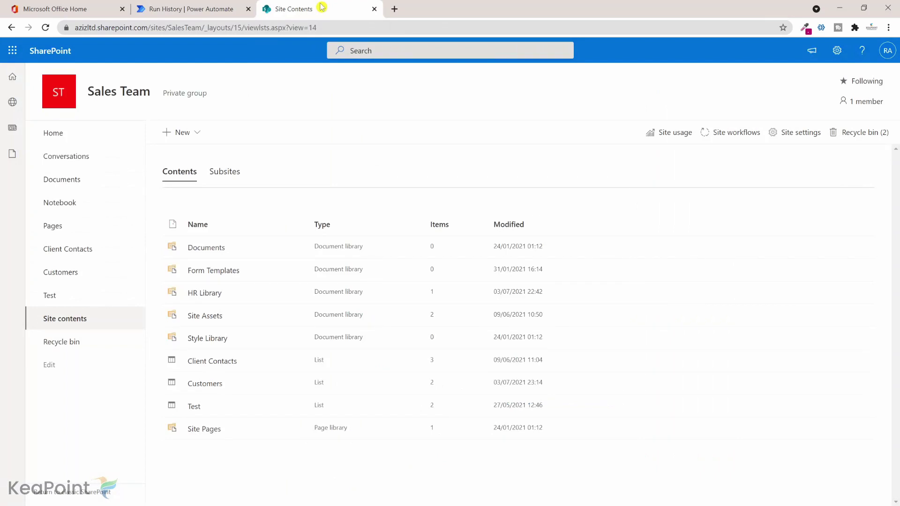
Step: Verify the new Invoices library's name and description in its settings, then open the library
{"action": "left_click", "coordinate": [46, 28]}
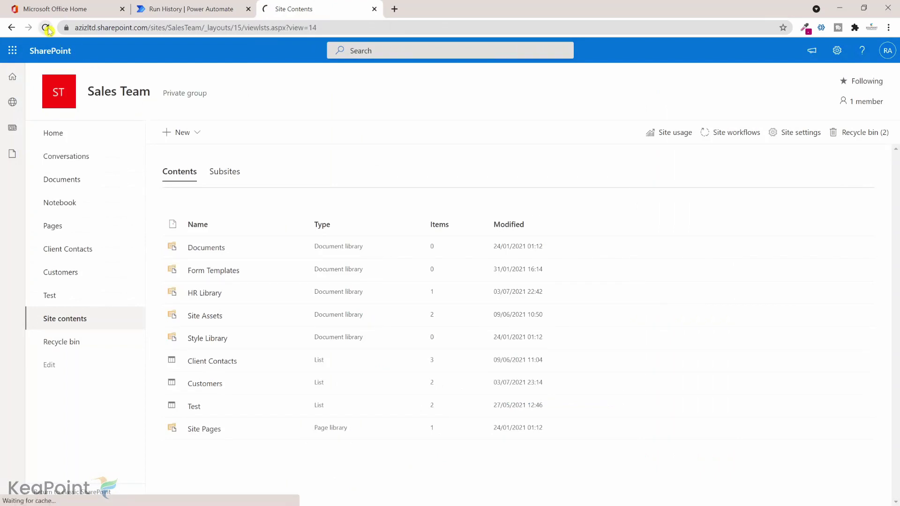
{"action": "left_click", "coordinate": [293, 318]}
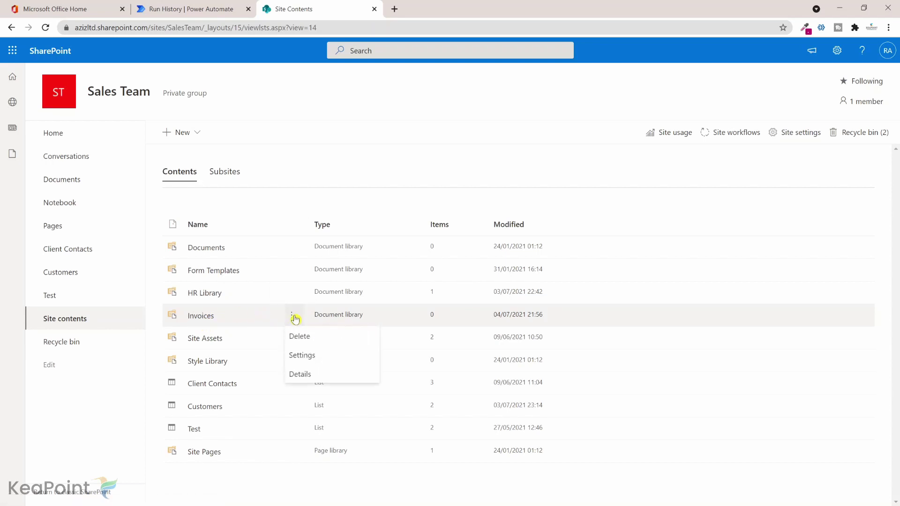
{"action": "left_click", "coordinate": [321, 357]}
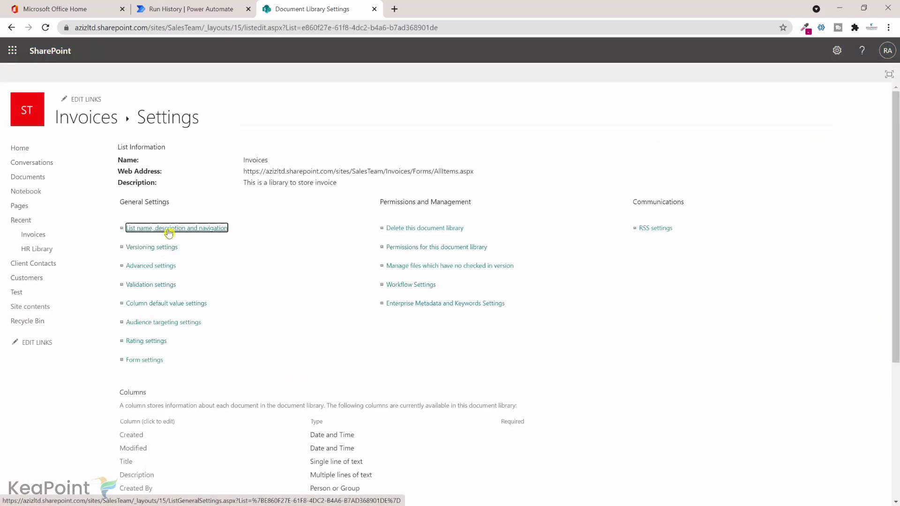
{"action": "left_click", "coordinate": [169, 229]}
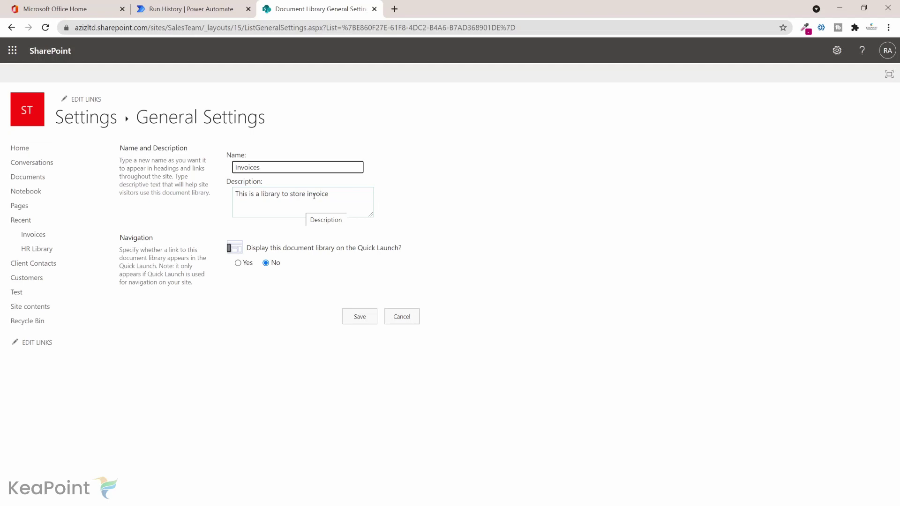
{"action": "left_click", "coordinate": [402, 317]}
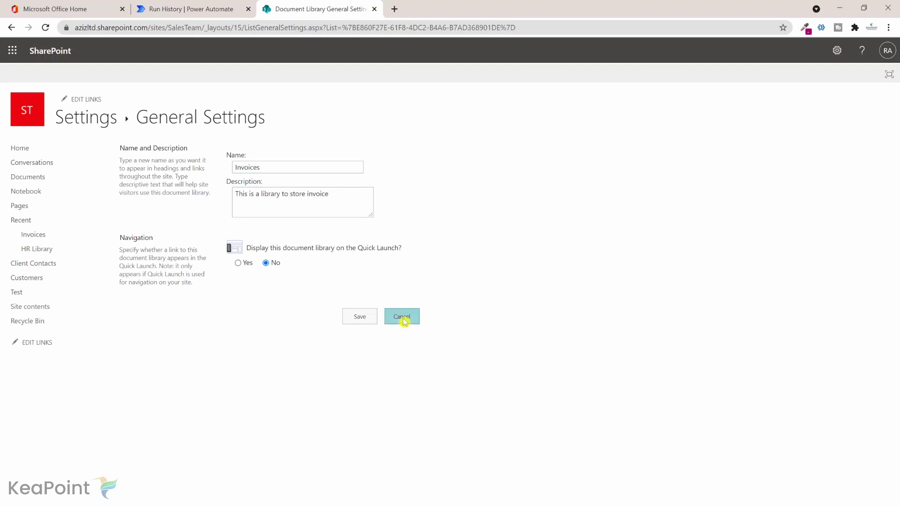
{"action": "left_click", "coordinate": [100, 121]}
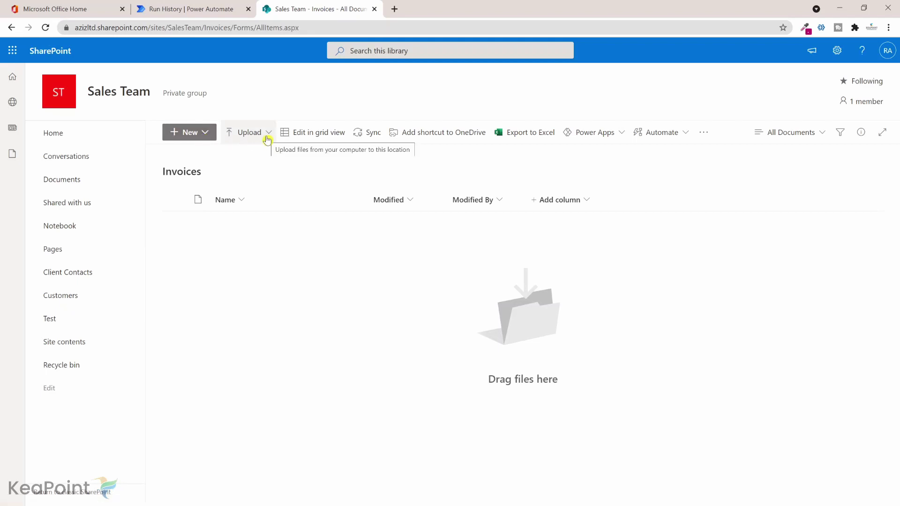
Step: Return to the Run History tab showing the successful 'Create Library - 2' run and its SP.List output
{"action": "left_click", "coordinate": [187, 9]}
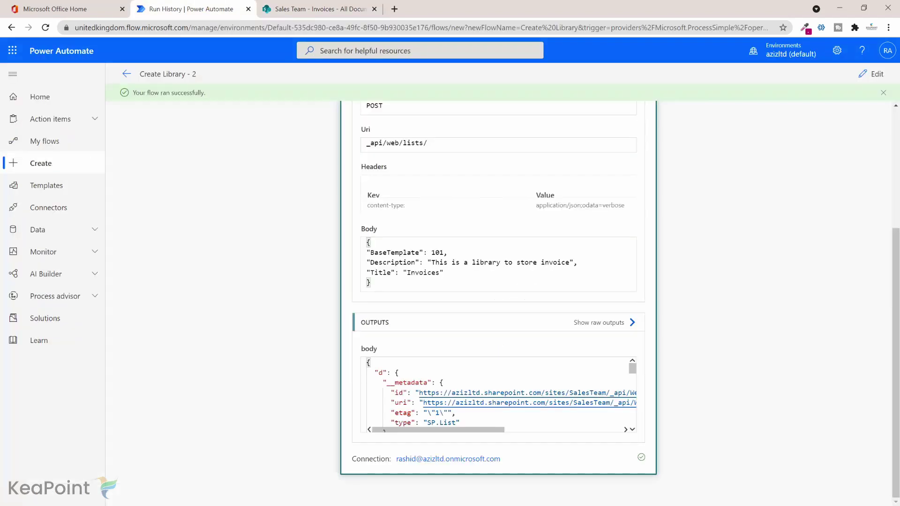